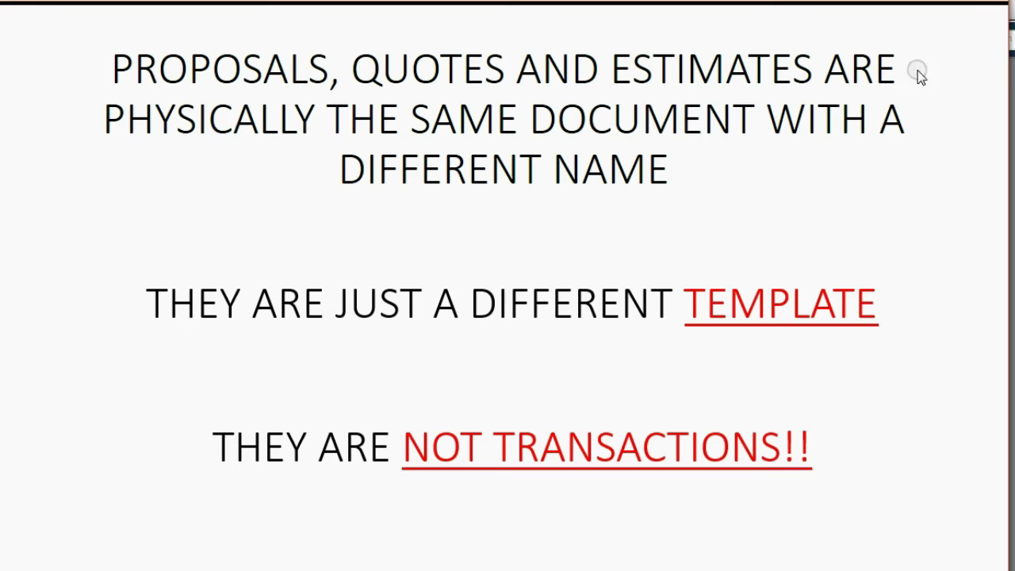
# Switch from the slides to QuickBooks and close the leftover Create Estimates window
pyautogui.click(912, 4)
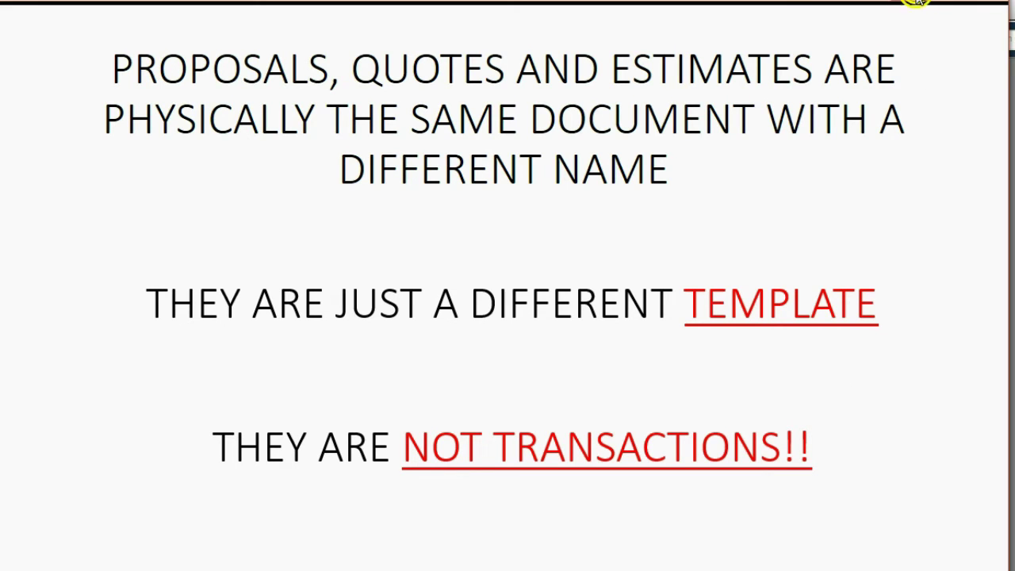
pyautogui.click(907, 66)
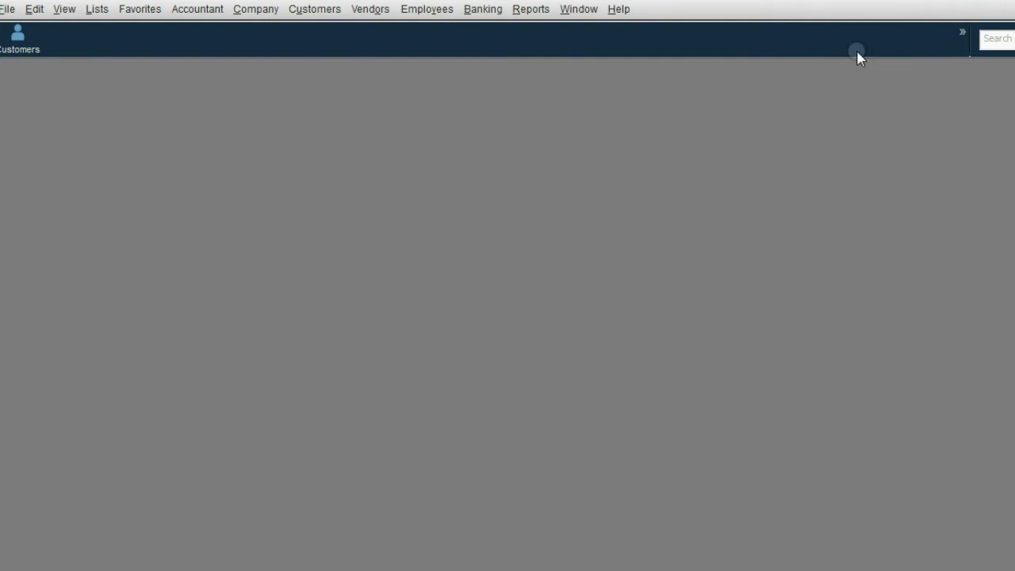
# Start a new estimate from the Customers menu and shift its window left
pyautogui.click(293, 16)
pyautogui.click(319, 57)
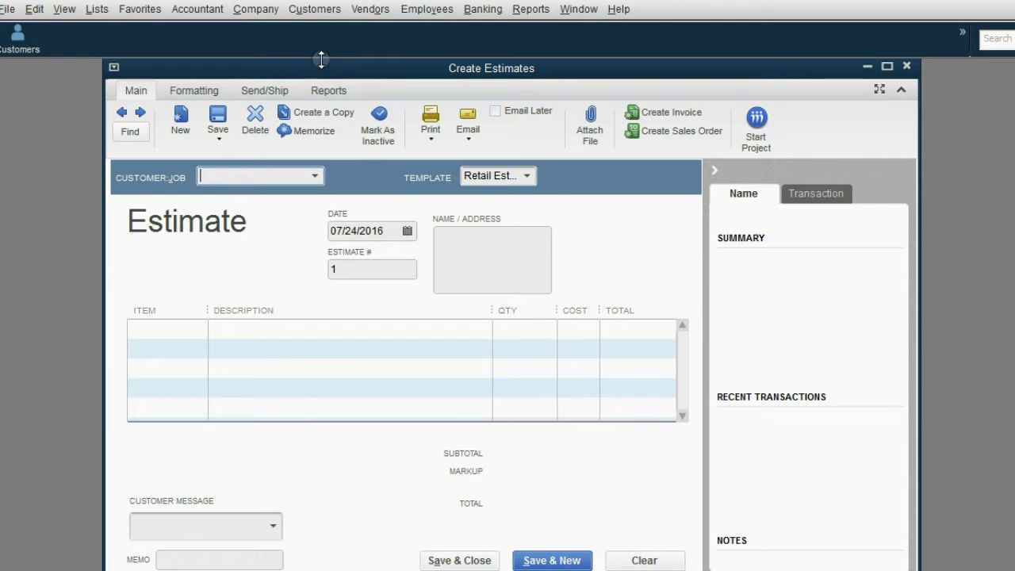
pyautogui.moveTo(328, 68); pyautogui.dragTo(302, 75)
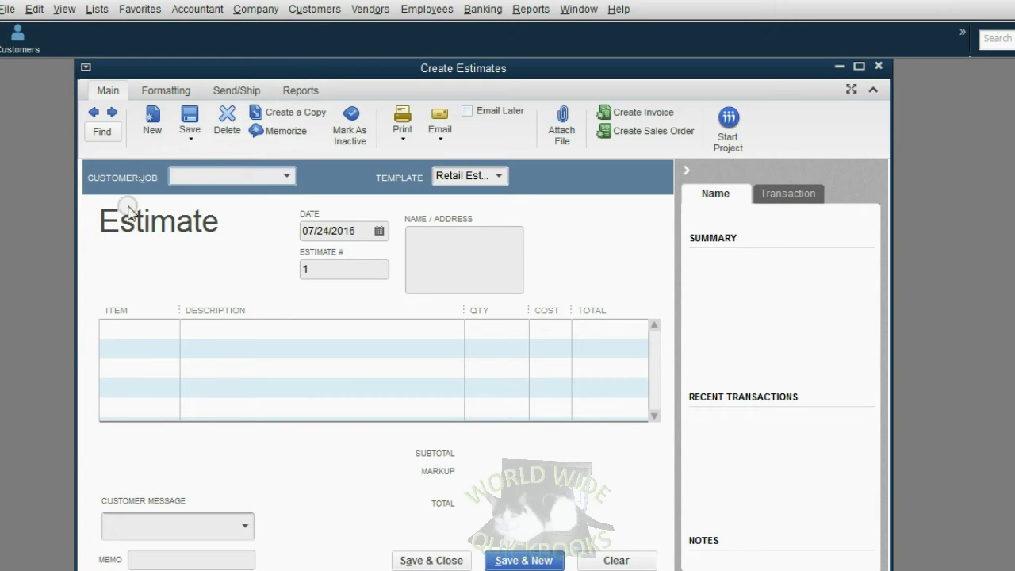
# Switch the estimate's template from Retail Estimate to Proposal, then to Quote
pyautogui.click(502, 174)
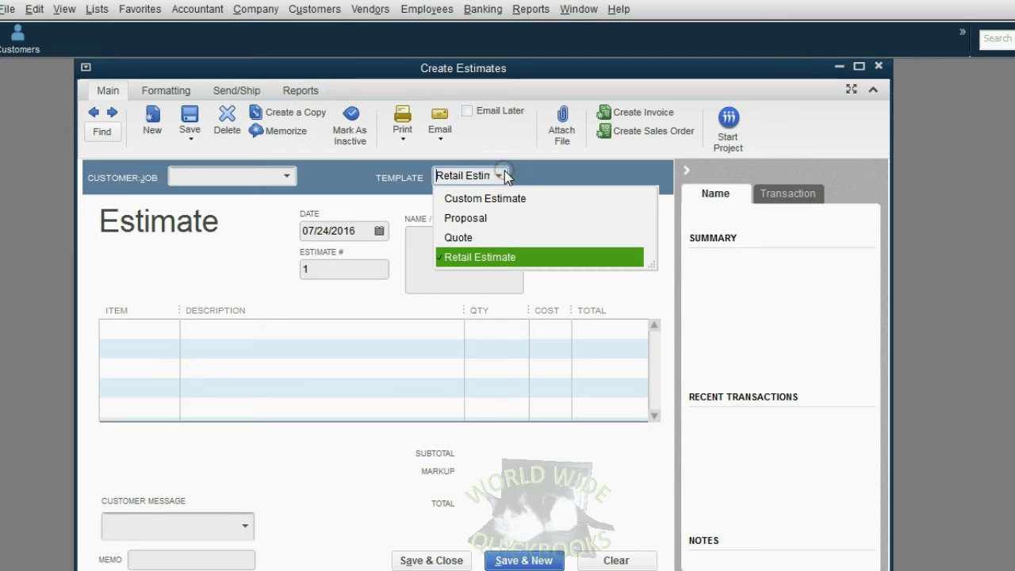
pyautogui.click(497, 218)
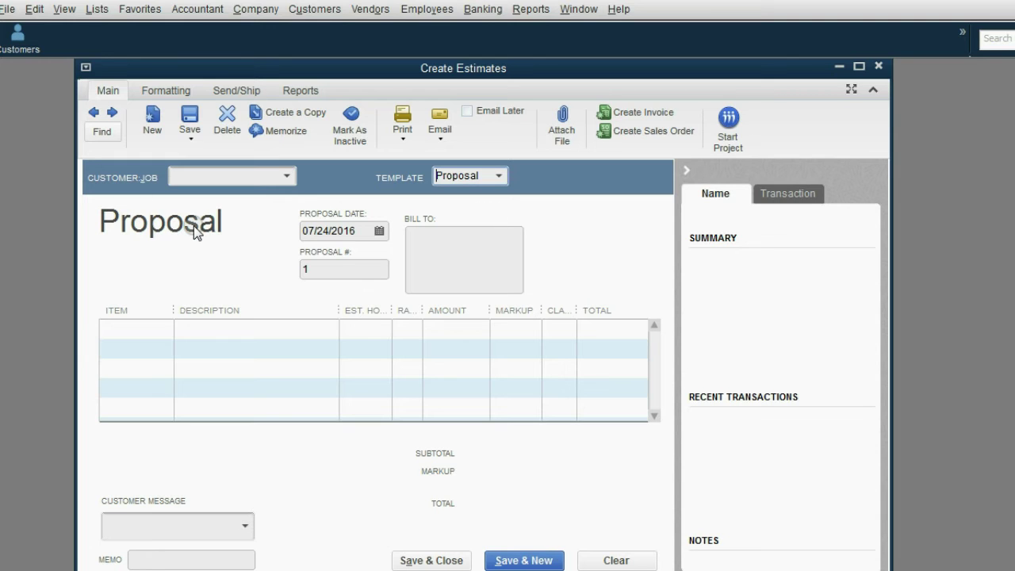
pyautogui.click(499, 175)
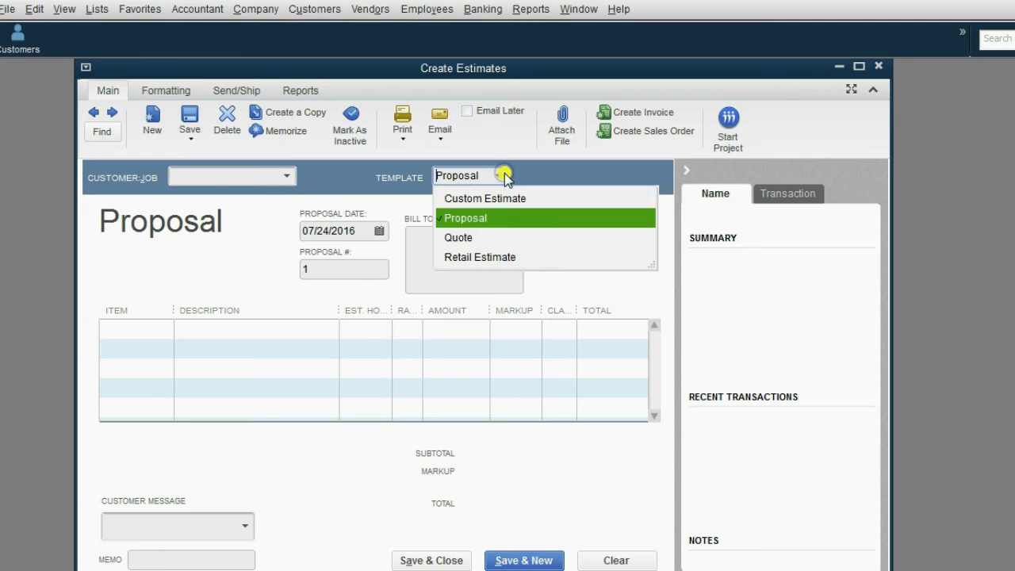
pyautogui.click(477, 238)
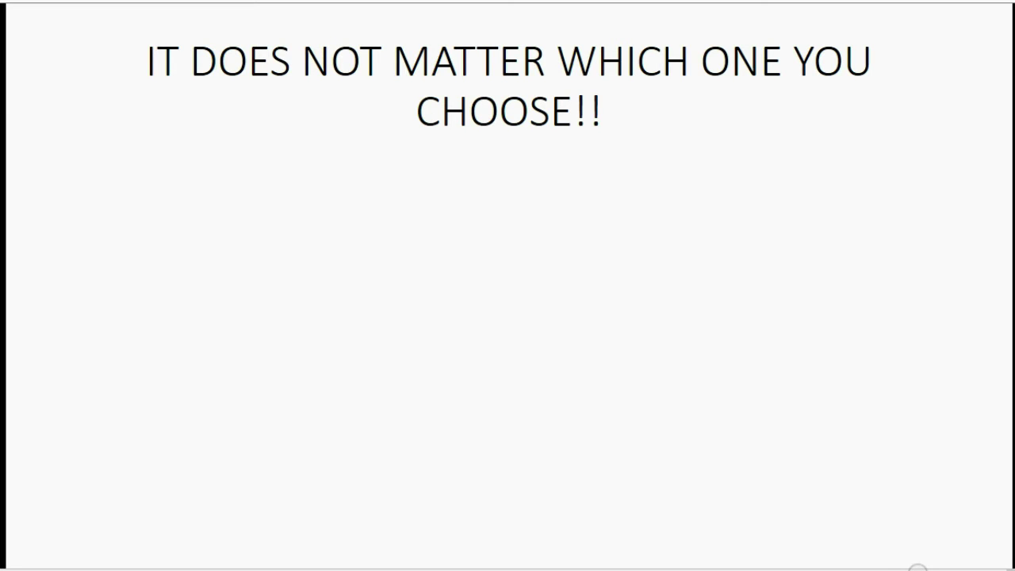
# Advance the slide to reveal that only the name will be different
pyautogui.click(917, 566)
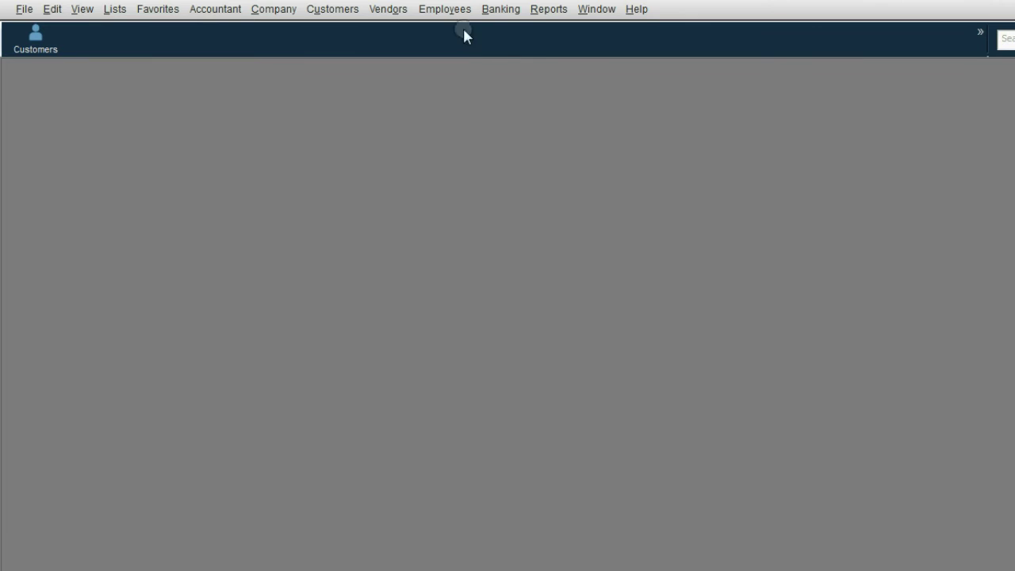
# Open a new Create Credit Memos/Refunds form and set its template to Return Receipt
pyautogui.click(333, 9)
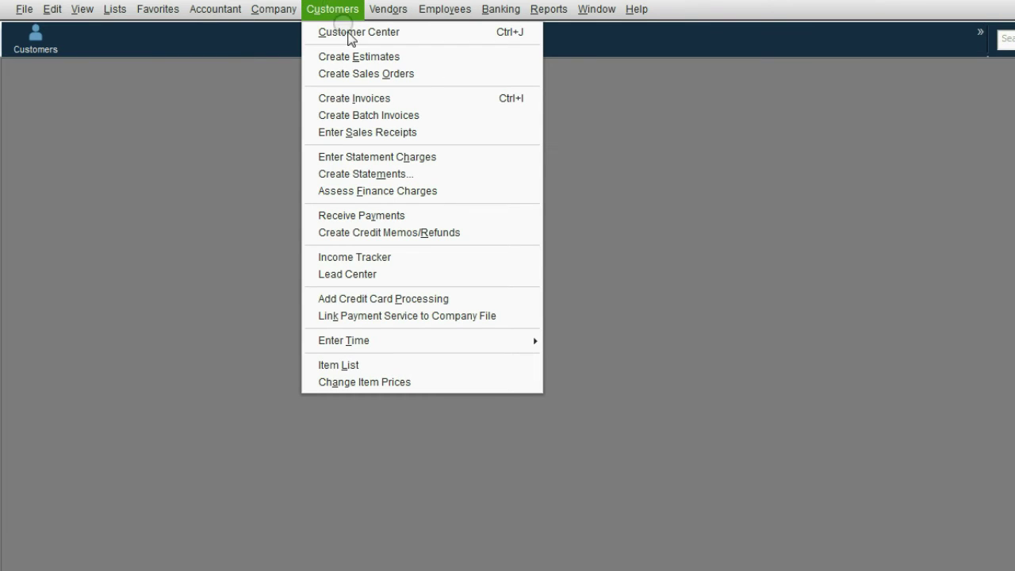
pyautogui.click(436, 233)
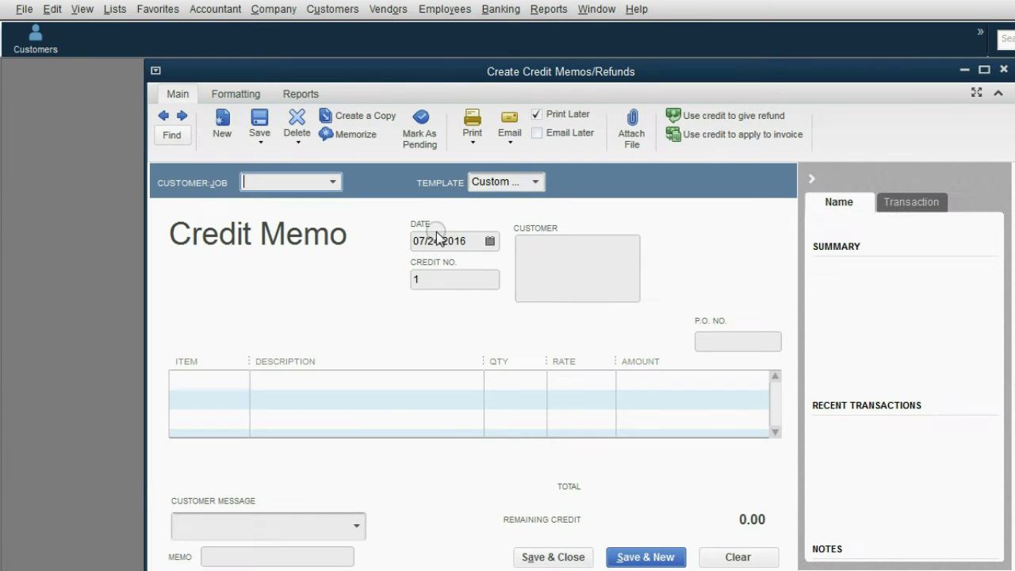
pyautogui.moveTo(407, 70); pyautogui.dragTo(350, 67)
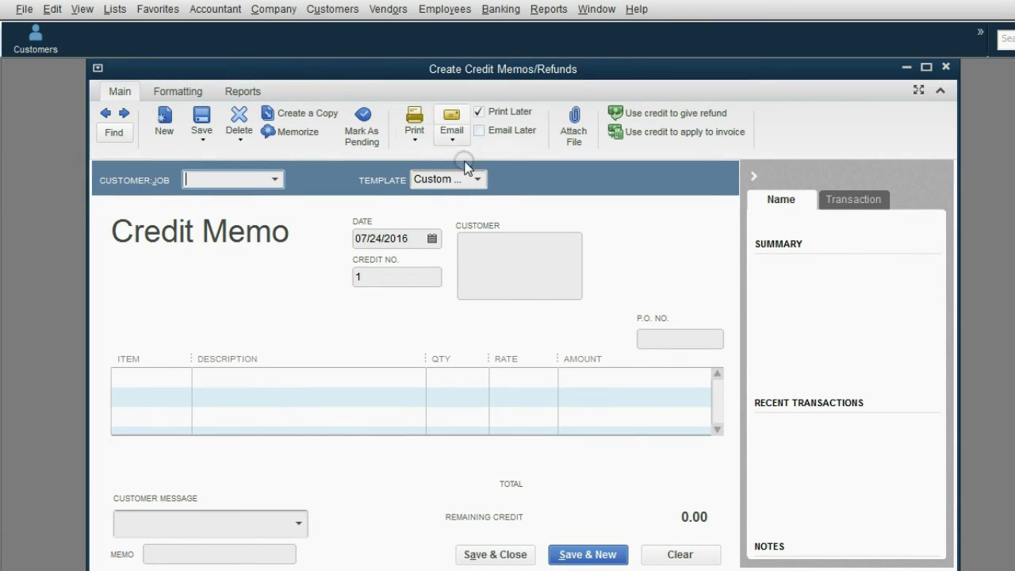
pyautogui.click(478, 178)
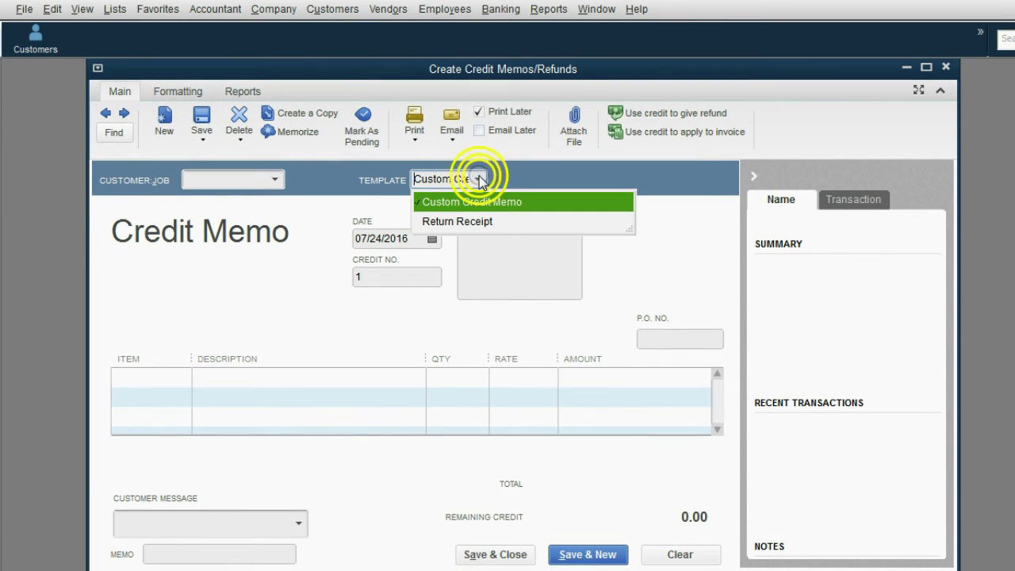
pyautogui.click(478, 222)
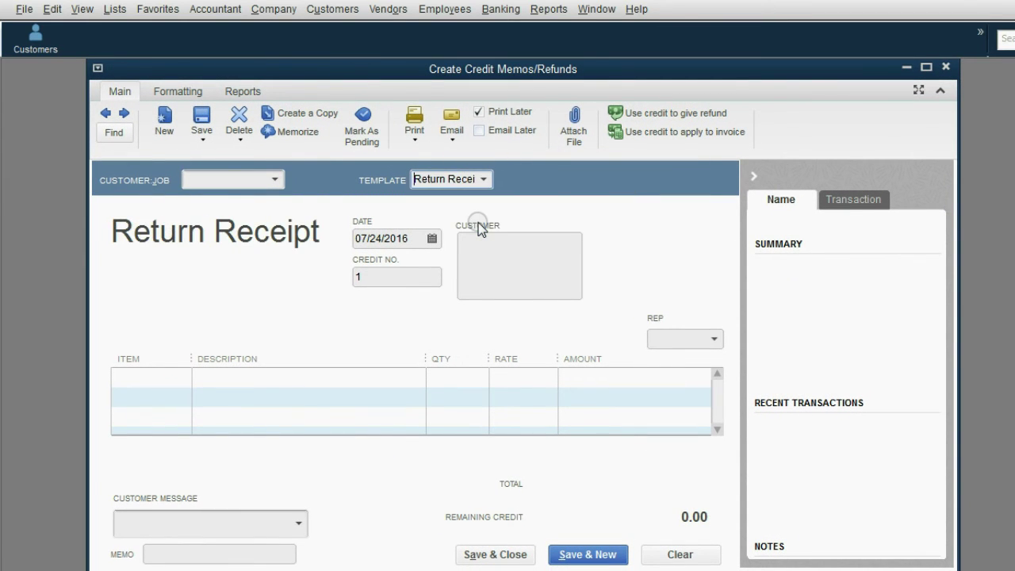
pyautogui.click(214, 243)
# Select Custom Credit Memo in Manage Templates to open its Basic Customization
pyautogui.click(169, 89)
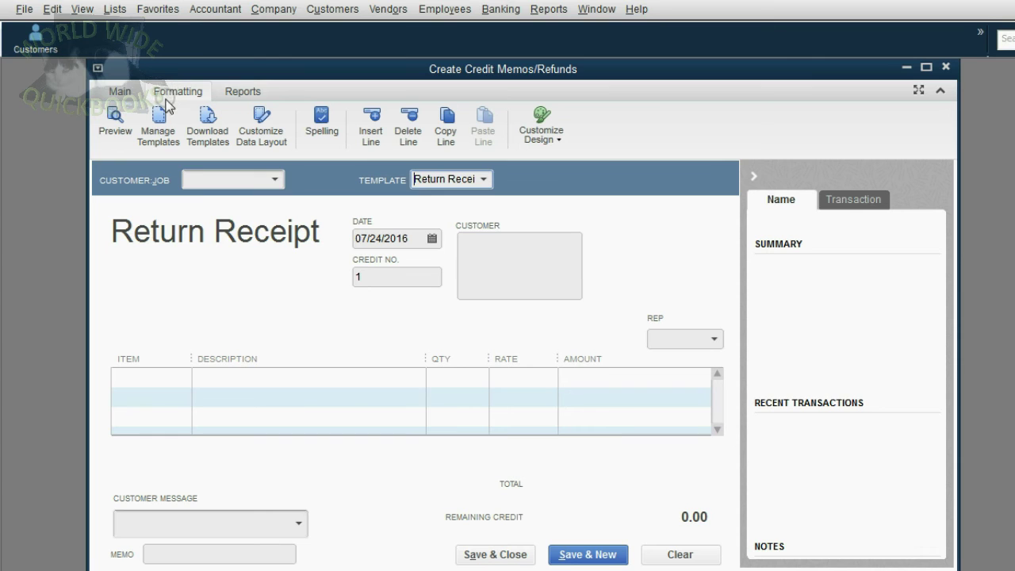
pyautogui.click(159, 127)
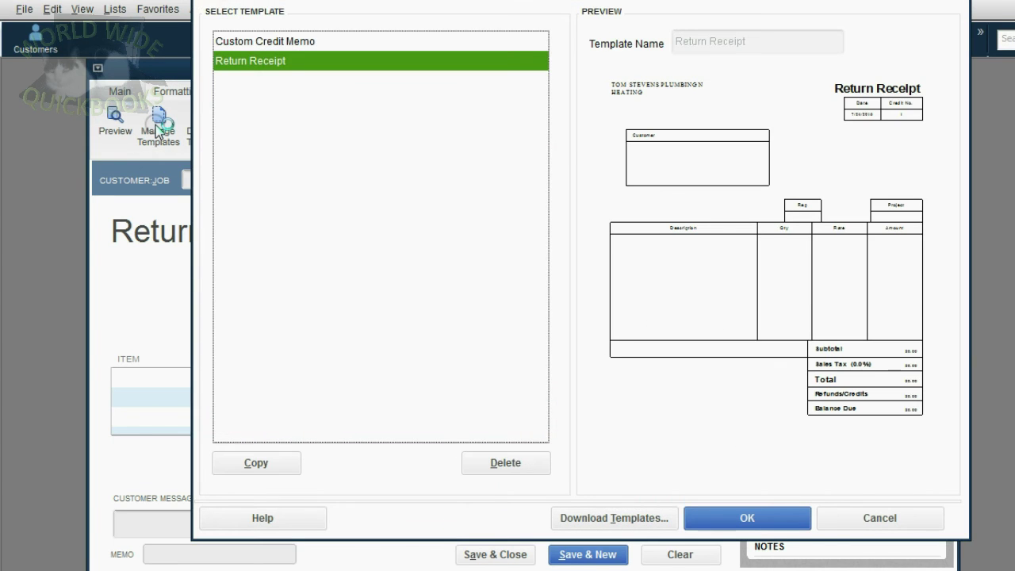
pyautogui.click(285, 42)
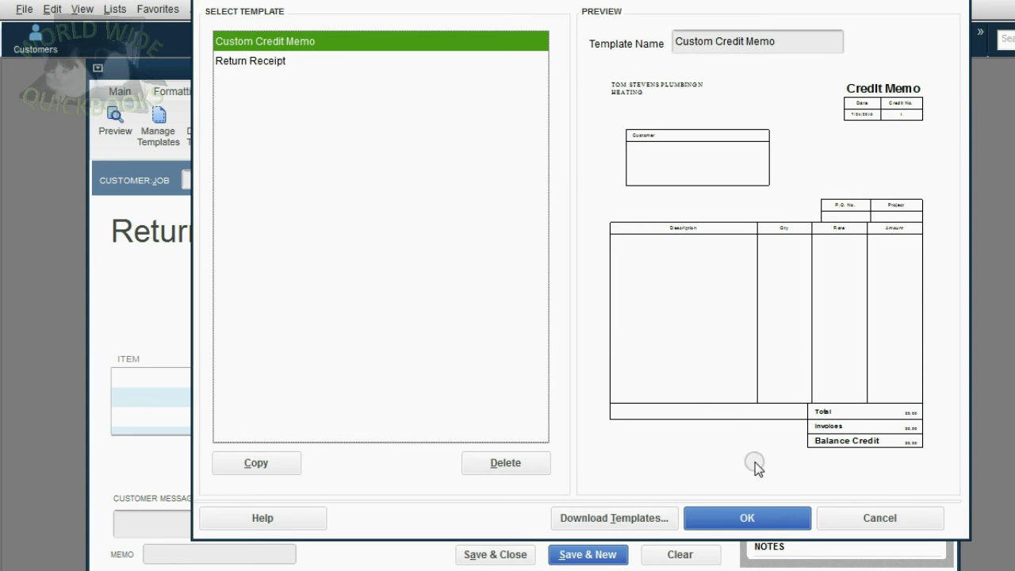
pyautogui.click(750, 518)
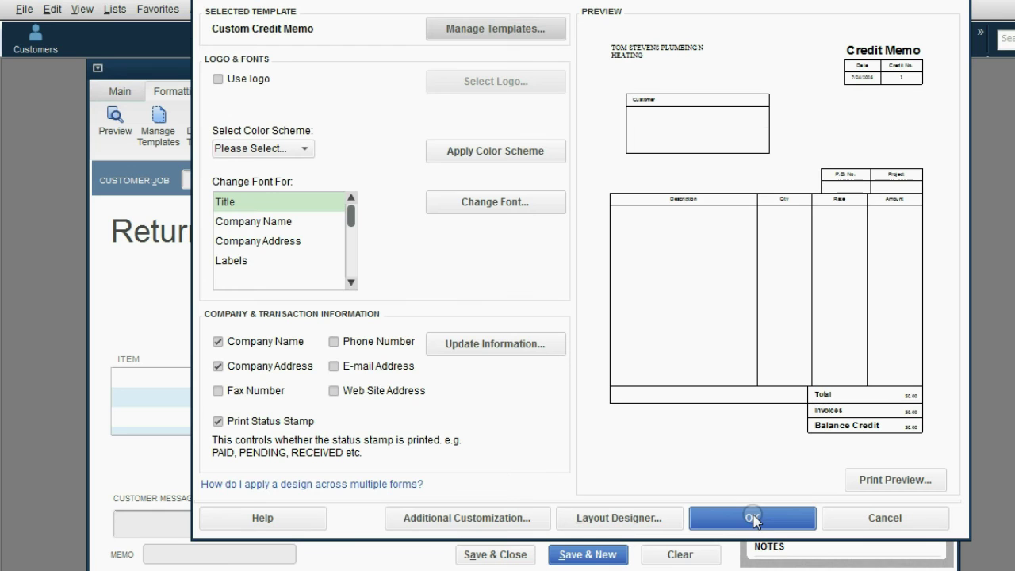
# Open Additional Customization and move the dialog fully into view
pyautogui.click(517, 518)
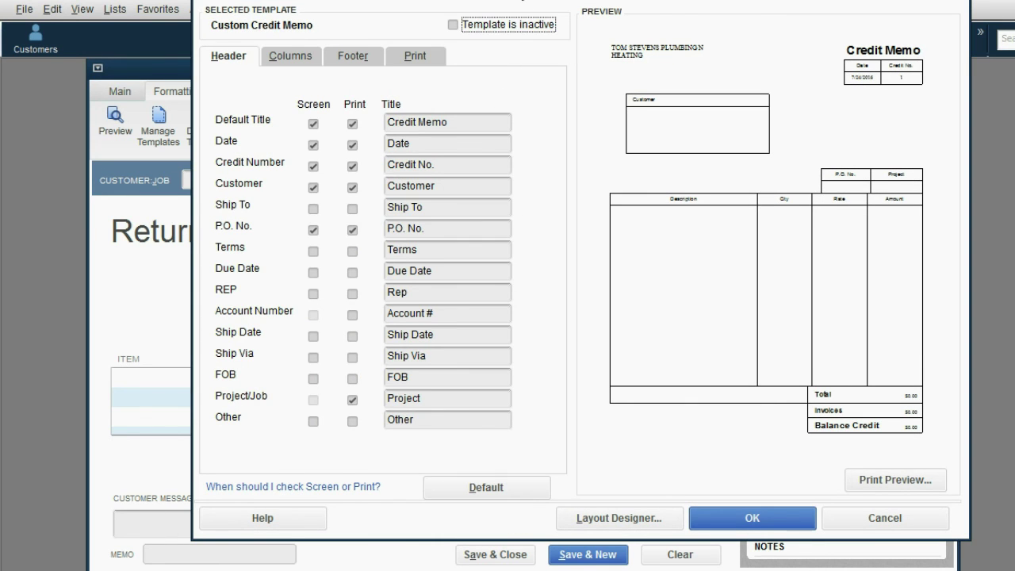
pyautogui.moveTo(518, 1); pyautogui.dragTo(430, 30)
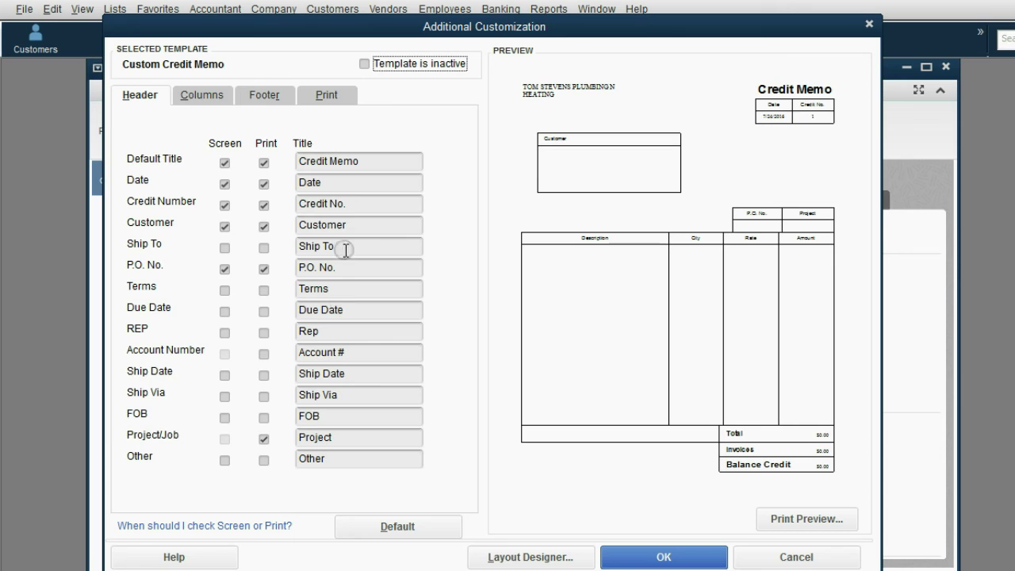
pyautogui.click(341, 225)
pyautogui.click(349, 288)
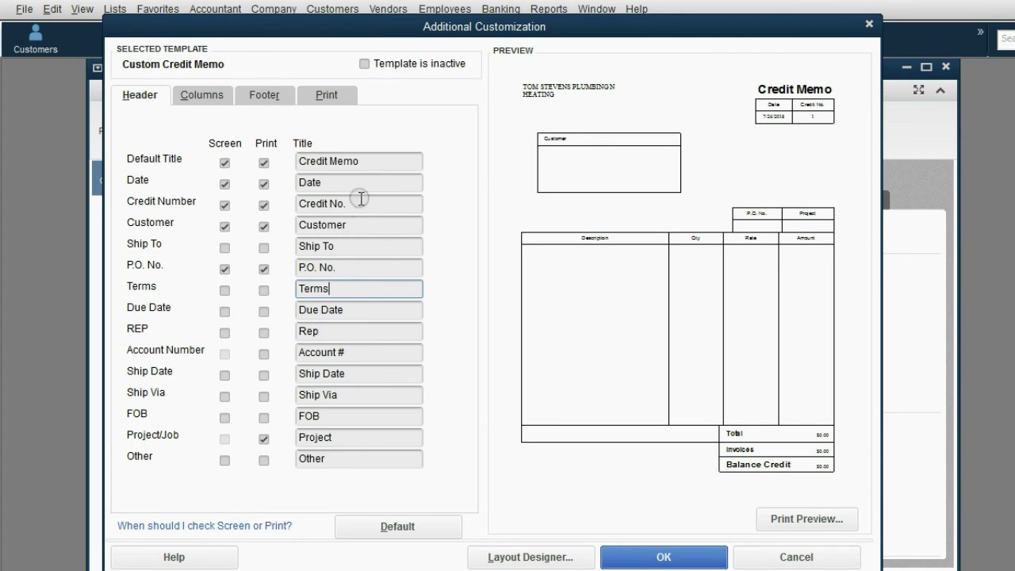
# Replace the Default Title 'Credit Memo' with 'deposit receipt'
pyautogui.click(367, 162)
pyautogui.moveTo(366, 162); pyautogui.dragTo(302, 160)
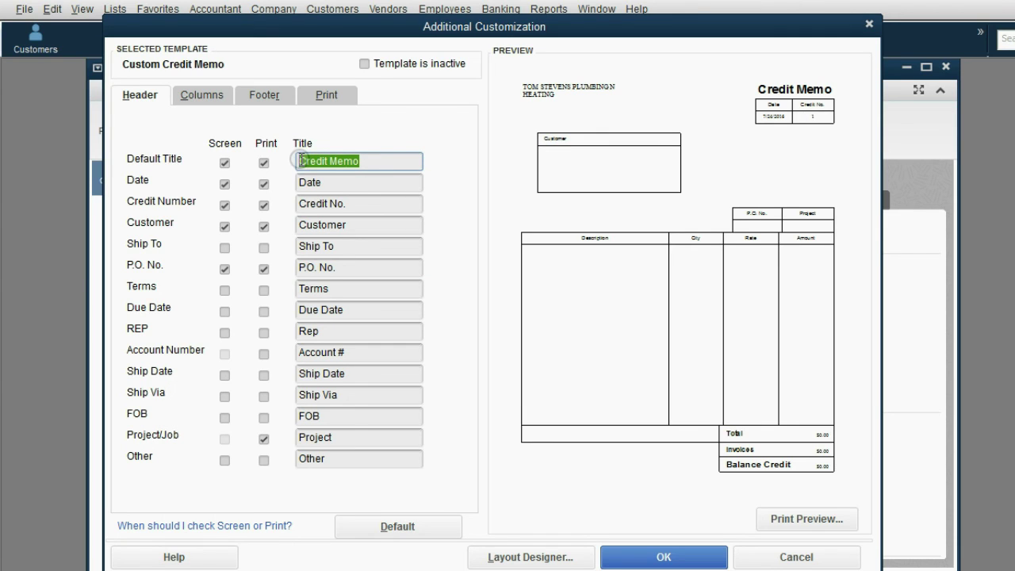
pyautogui.write('de')
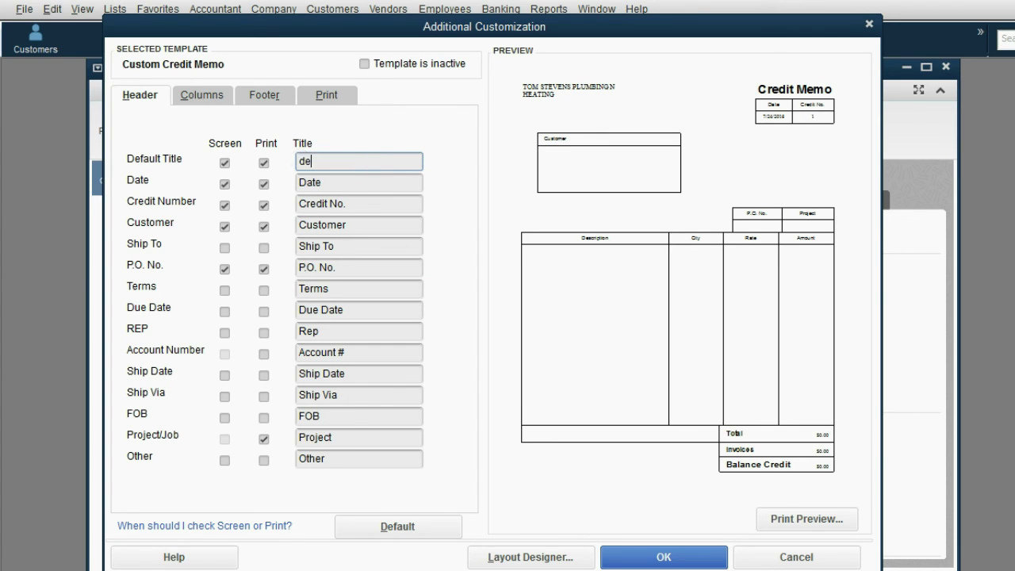
pyautogui.write('posit receipt')
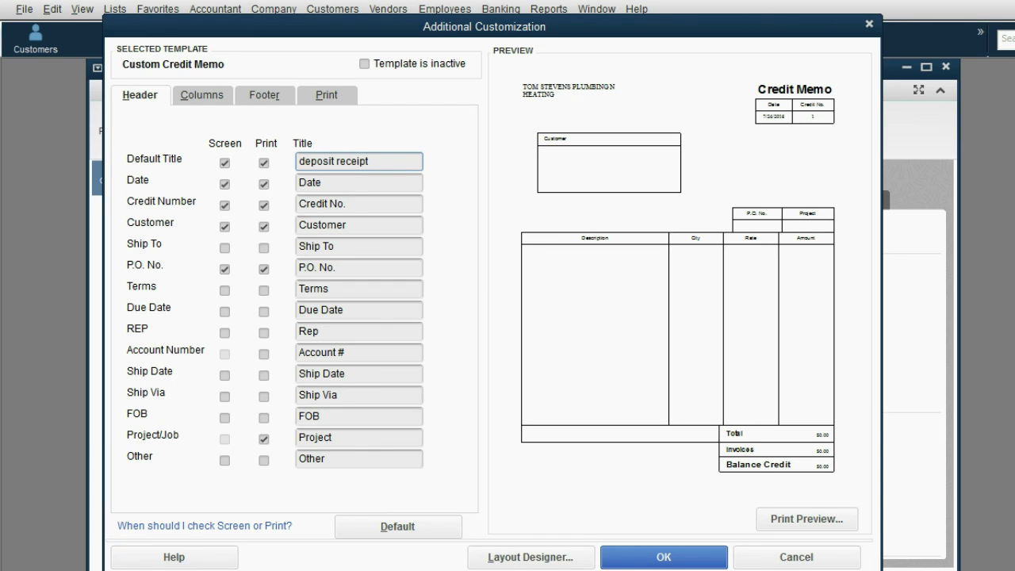
# Save the new title, dismissing the overlapping-fields notice and both customization dialogs
pyautogui.click(641, 553)
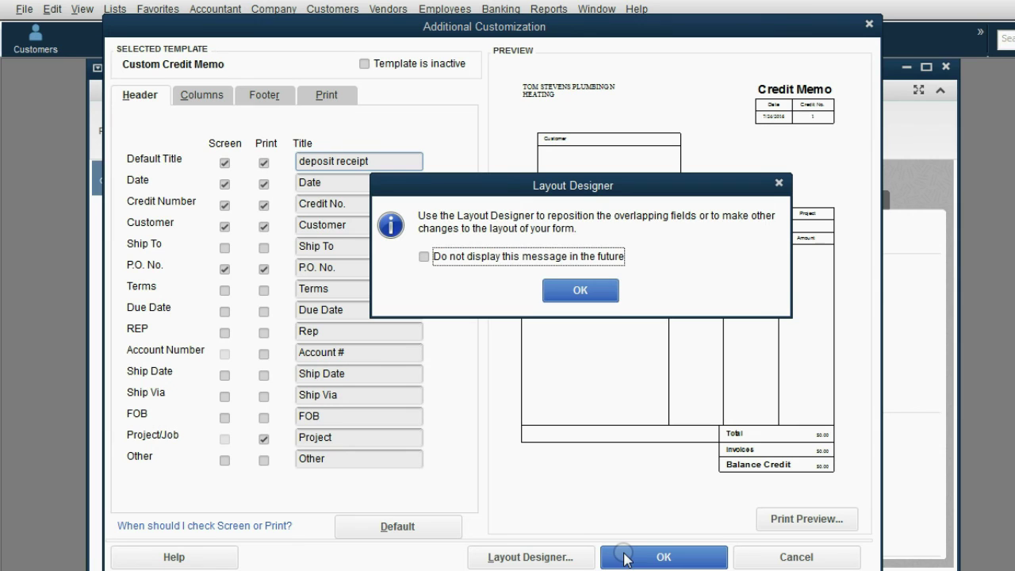
pyautogui.click(560, 288)
pyautogui.click(666, 557)
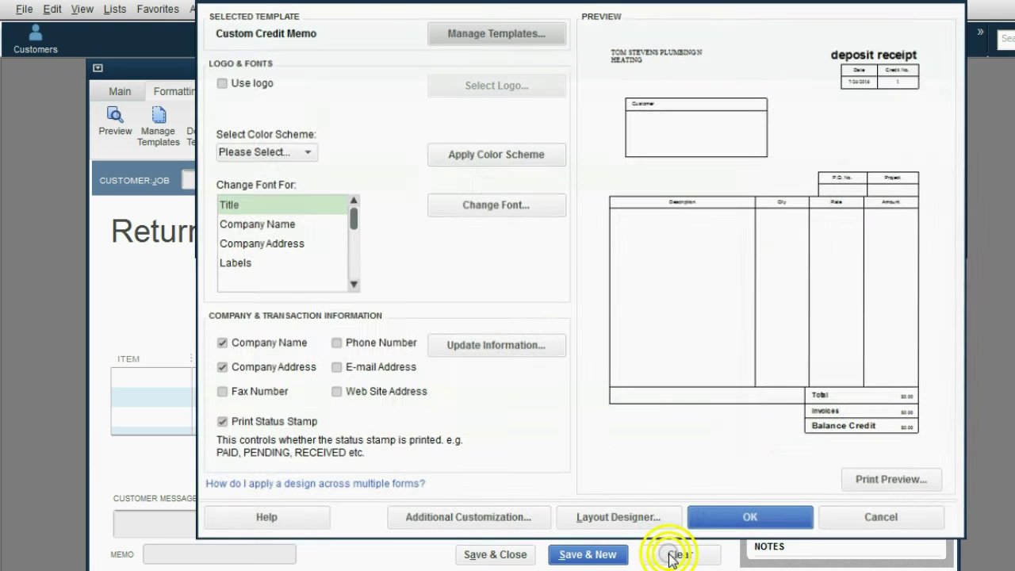
pyautogui.click(716, 522)
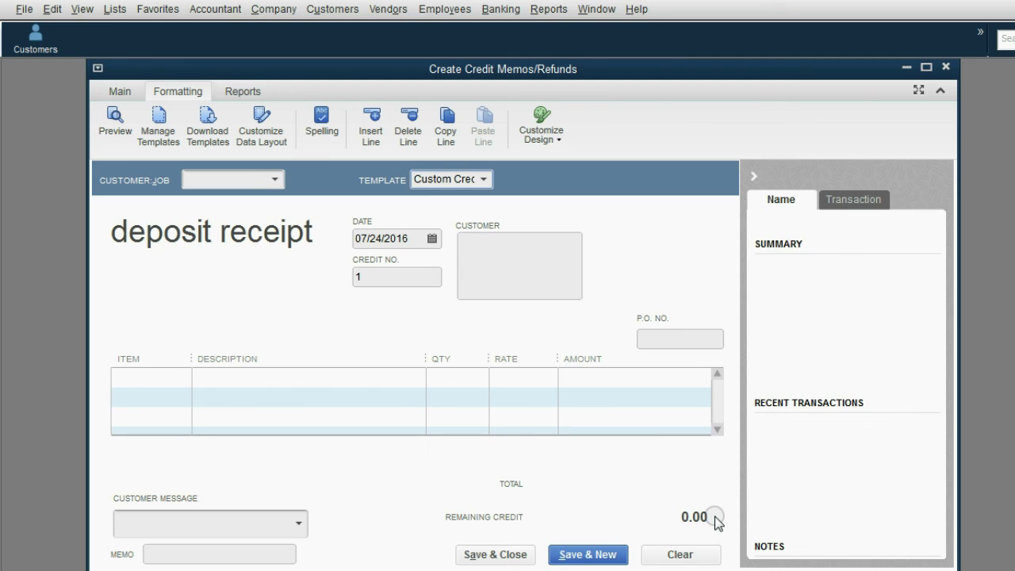
pyautogui.click(293, 269)
# Compare the Return Receipt template with Custom Credit Memo, now titled 'deposit receipt'
pyautogui.click(483, 179)
pyautogui.click(481, 219)
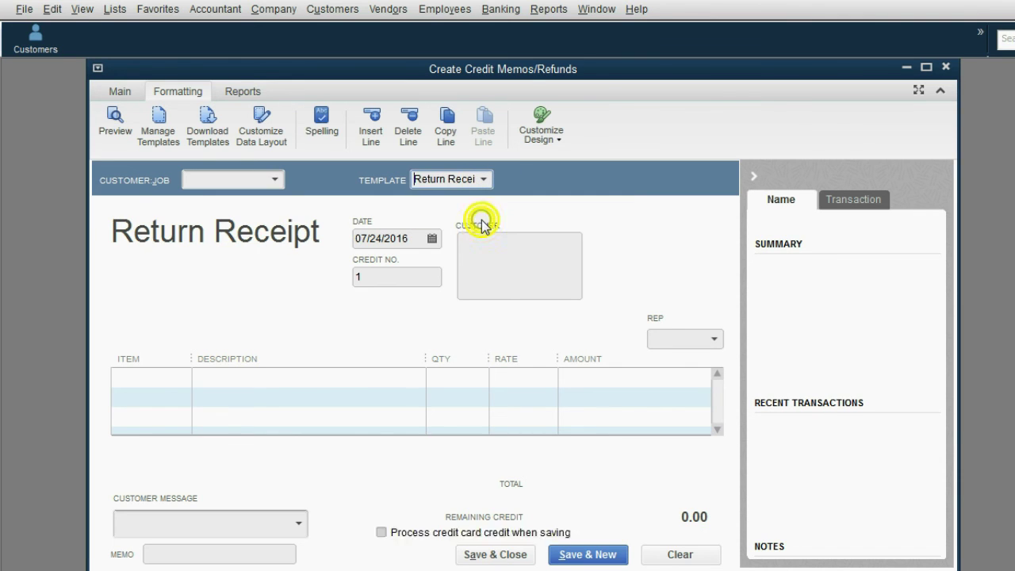
pyautogui.click(483, 180)
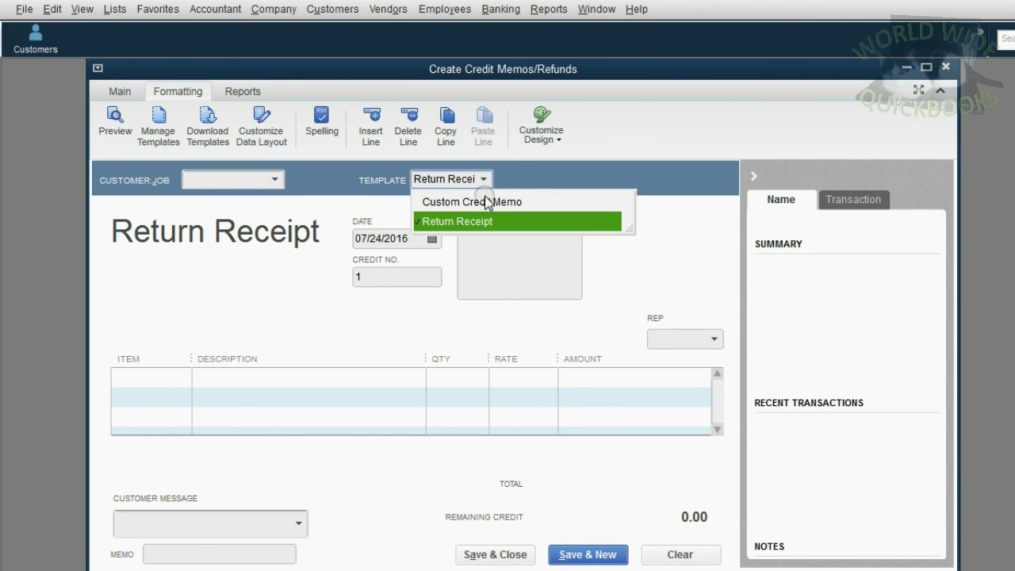
pyautogui.click(485, 202)
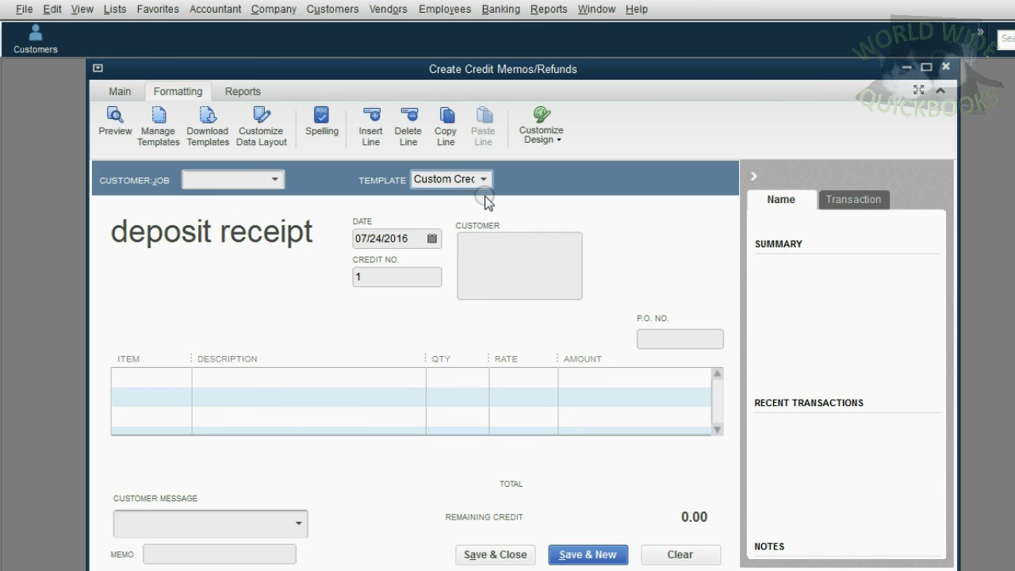